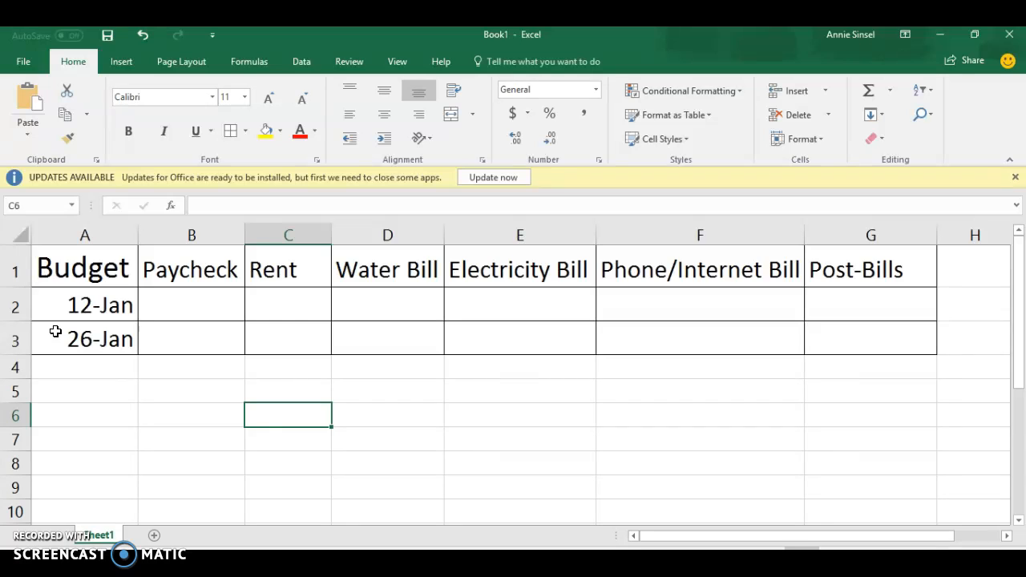
Enter 2000 as the 12-Jan paycheck amount in cell B2
{"action": "left_click", "coordinate": [117, 305]}
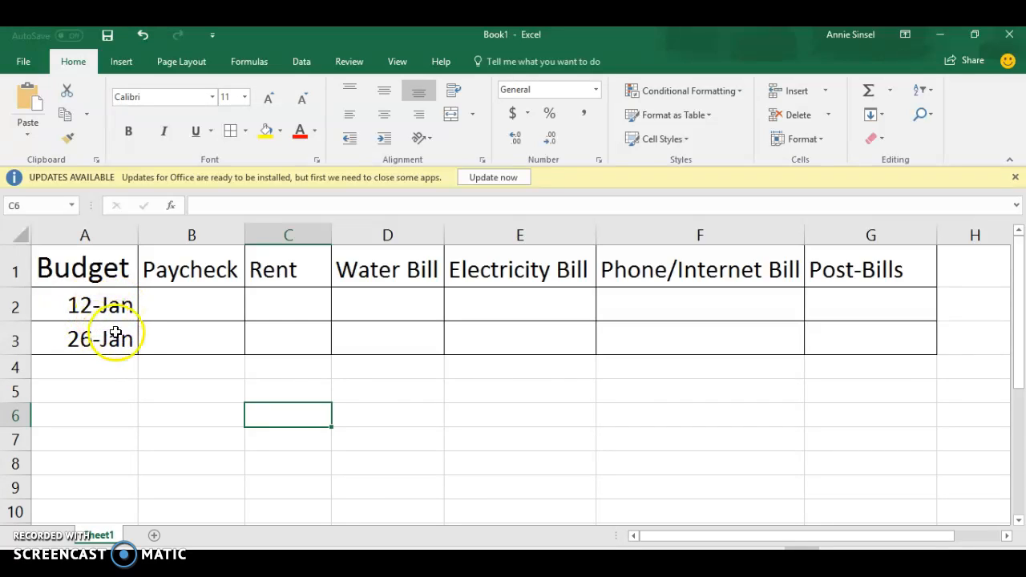
{"action": "left_click", "coordinate": [188, 313]}
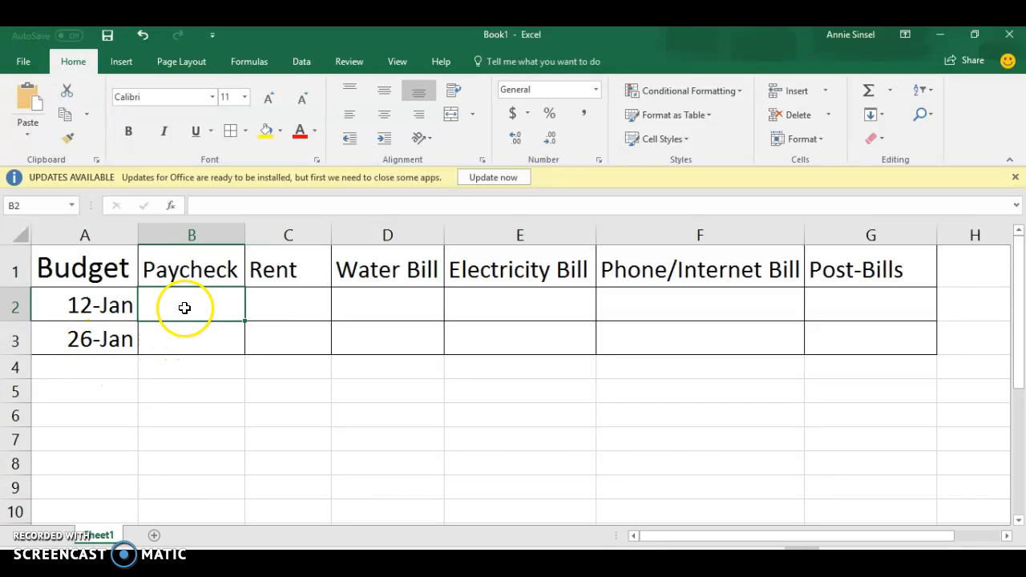
{"action": "double_click", "coordinate": [185, 309]}
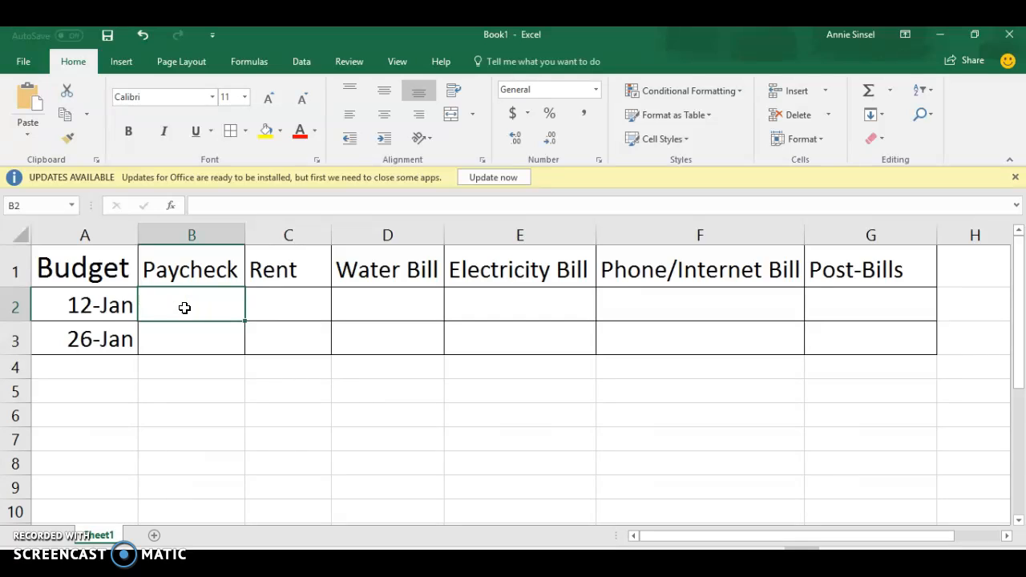
{"action": "type", "text": "2000"}
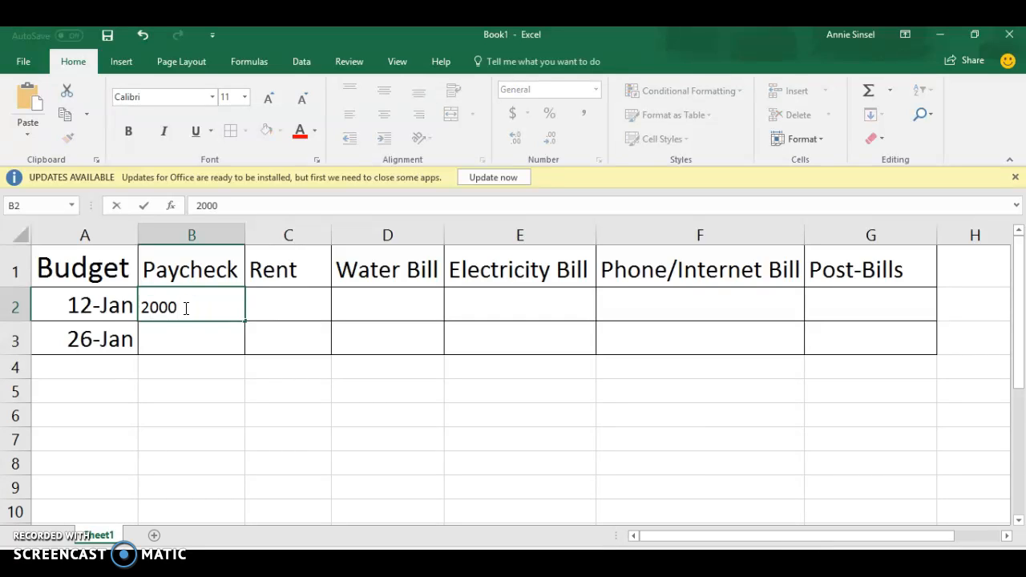
{"action": "left_click", "coordinate": [218, 337]}
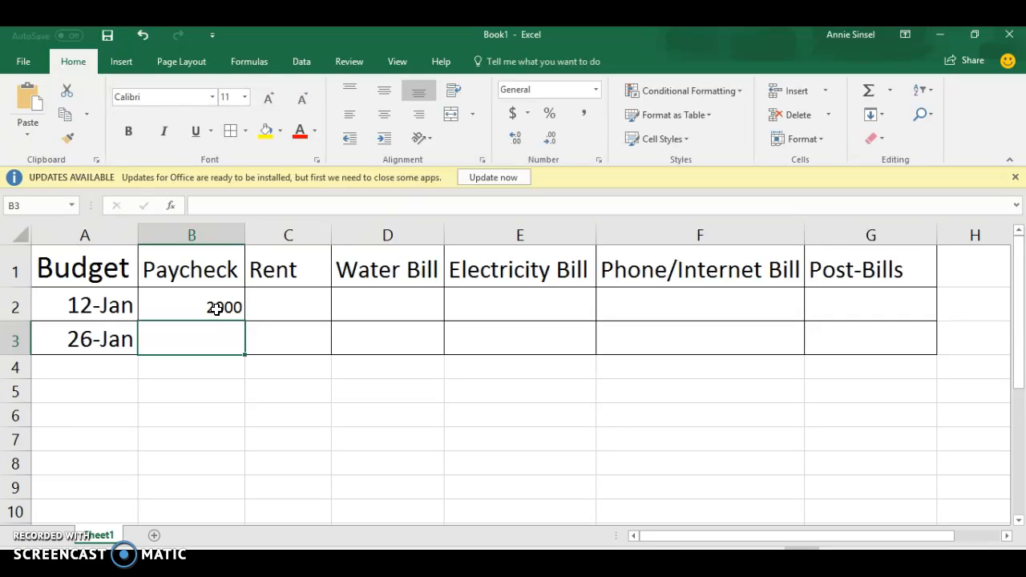
Apply the Accounting number format with a dollar sign to the 12-Jan paycheck in cell B2
{"action": "left_click", "coordinate": [217, 309]}
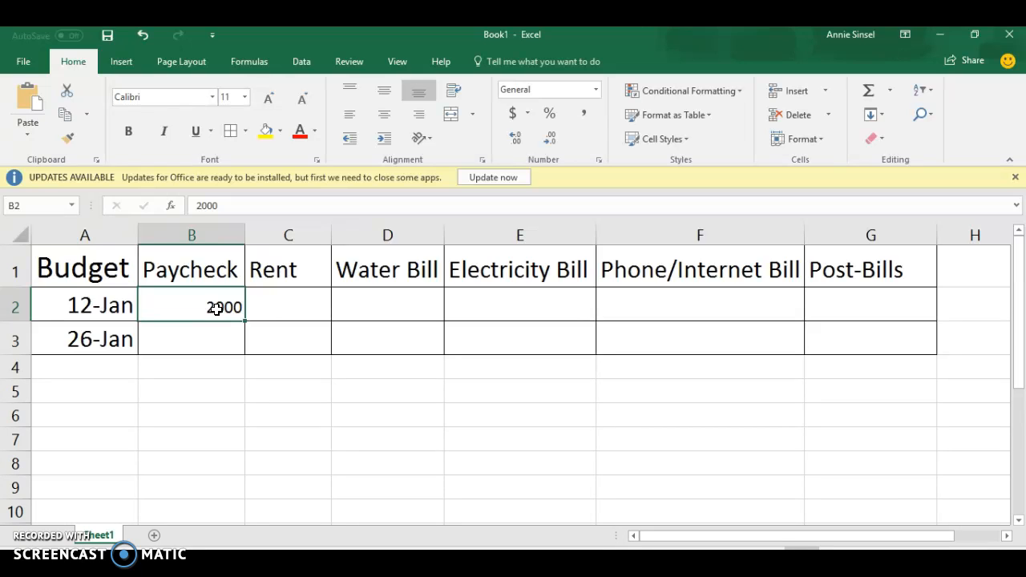
{"action": "left_click", "coordinate": [511, 115]}
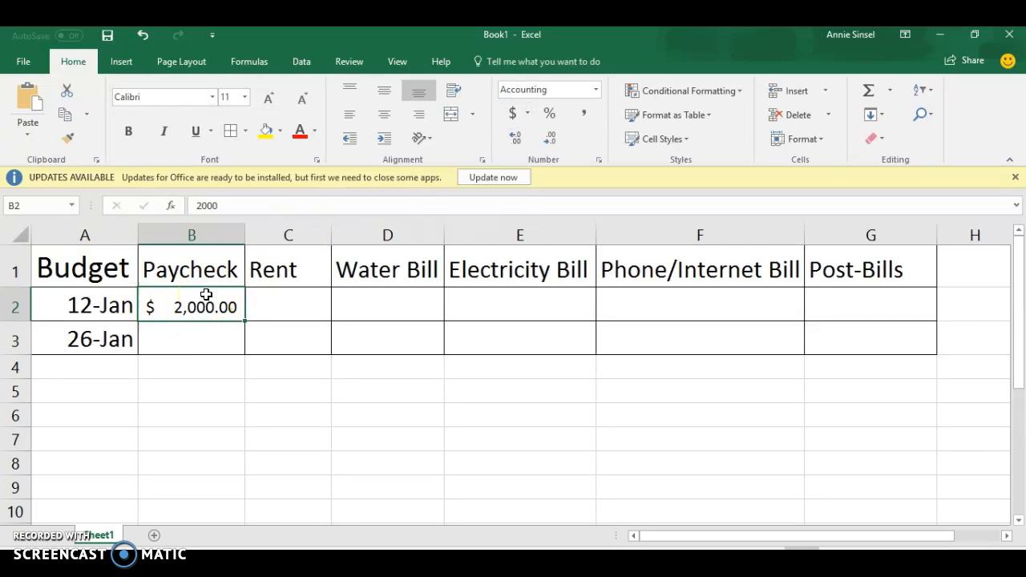
{"action": "left_click", "coordinate": [220, 299]}
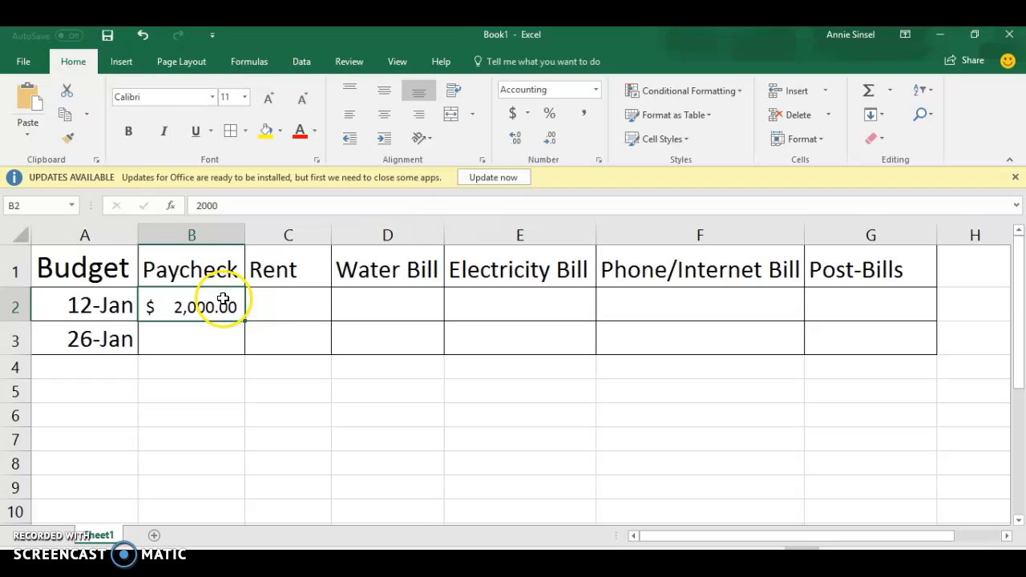
Fill in the 12-Jan row with 800 for Rent in C2 and 30 for Water Bill in D2
{"action": "left_click", "coordinate": [278, 301]}
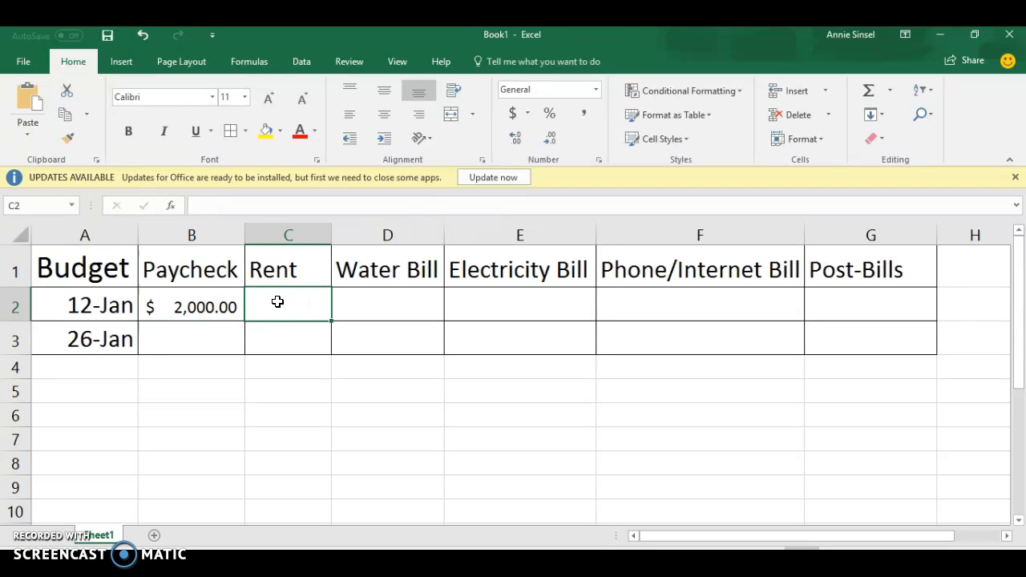
{"action": "type", "text": "800"}
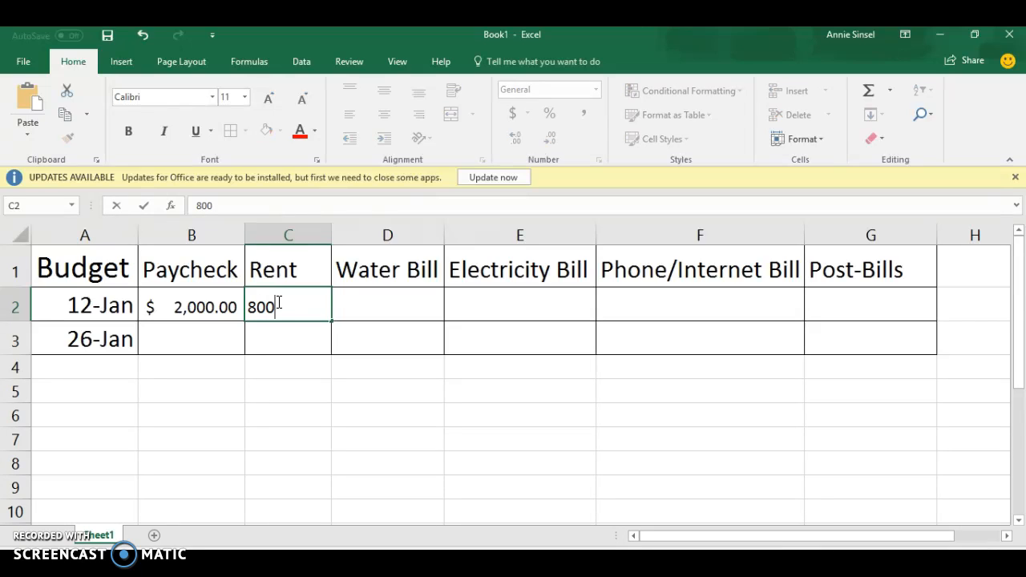
{"action": "left_click", "coordinate": [302, 341]}
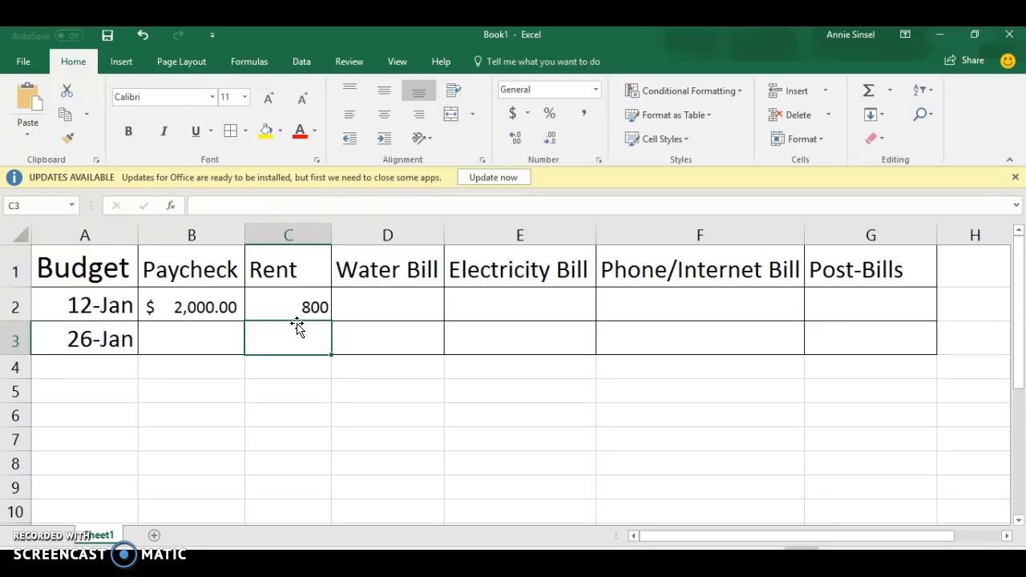
{"action": "left_click", "coordinate": [392, 309]}
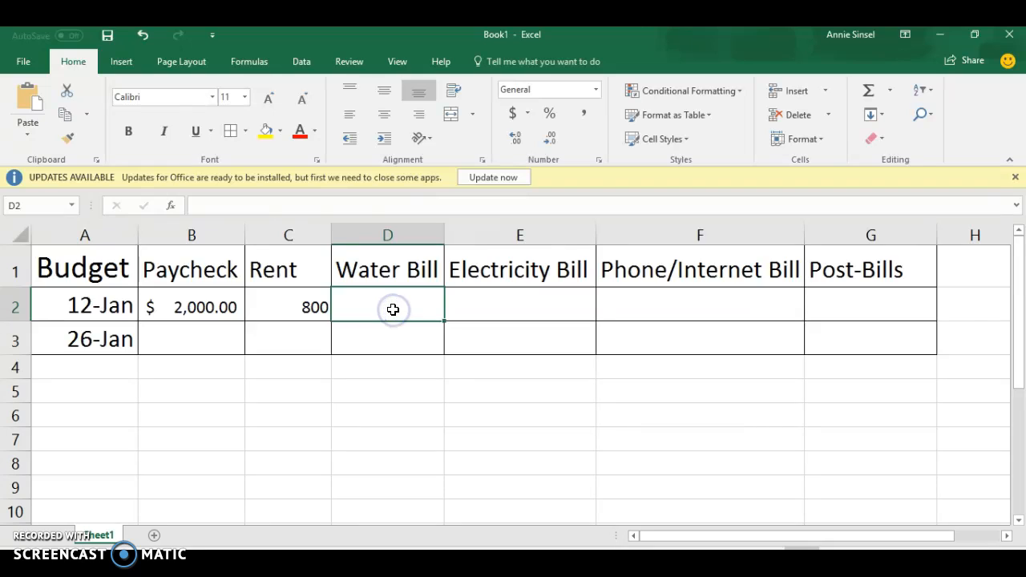
{"action": "type", "text": "30"}
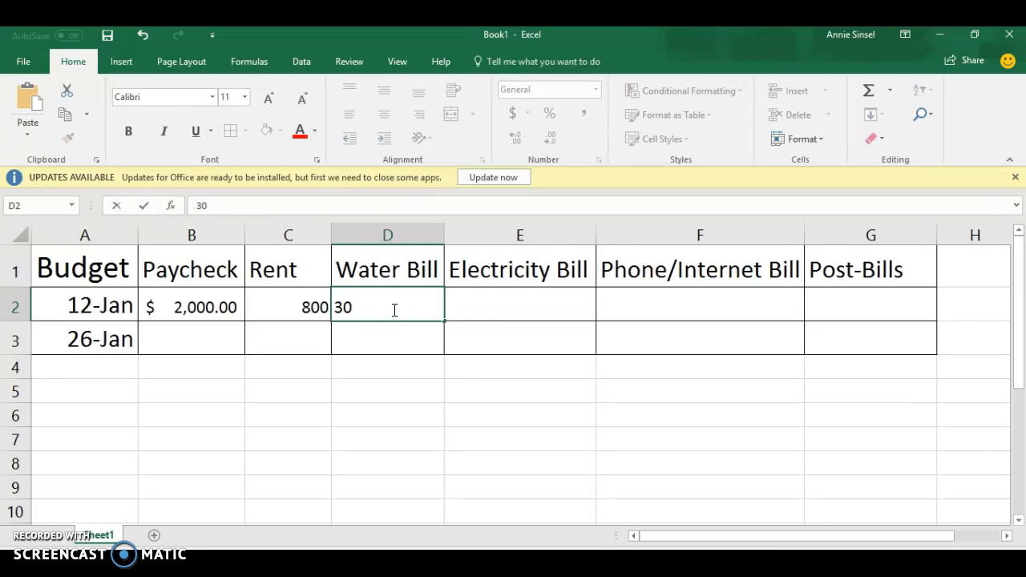
Enter 70 for the 12-Jan Electricity Bill in E2 and 0 for the Phone/Internet Bill in F2
{"action": "left_click", "coordinate": [473, 308]}
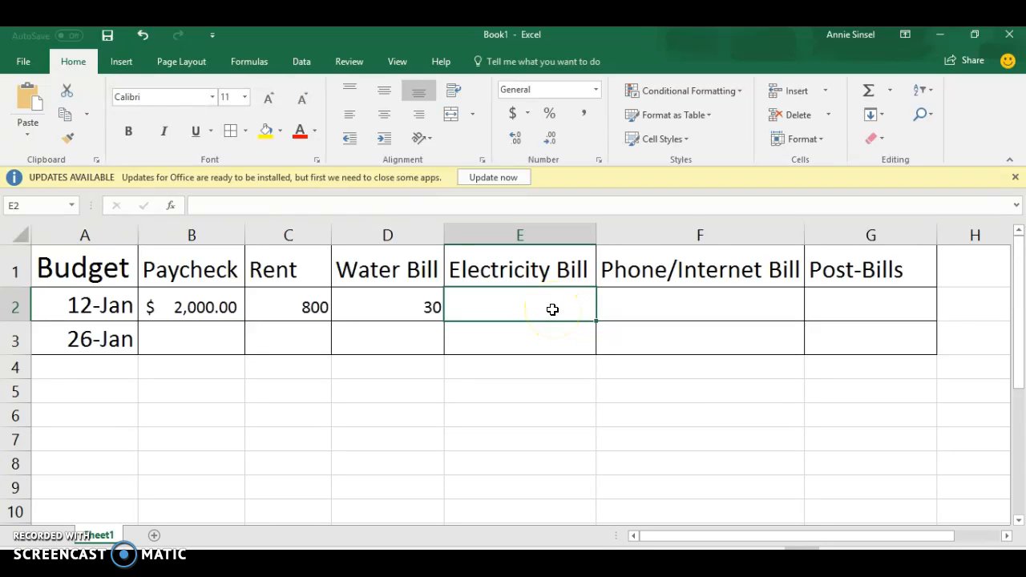
{"action": "type", "text": "70"}
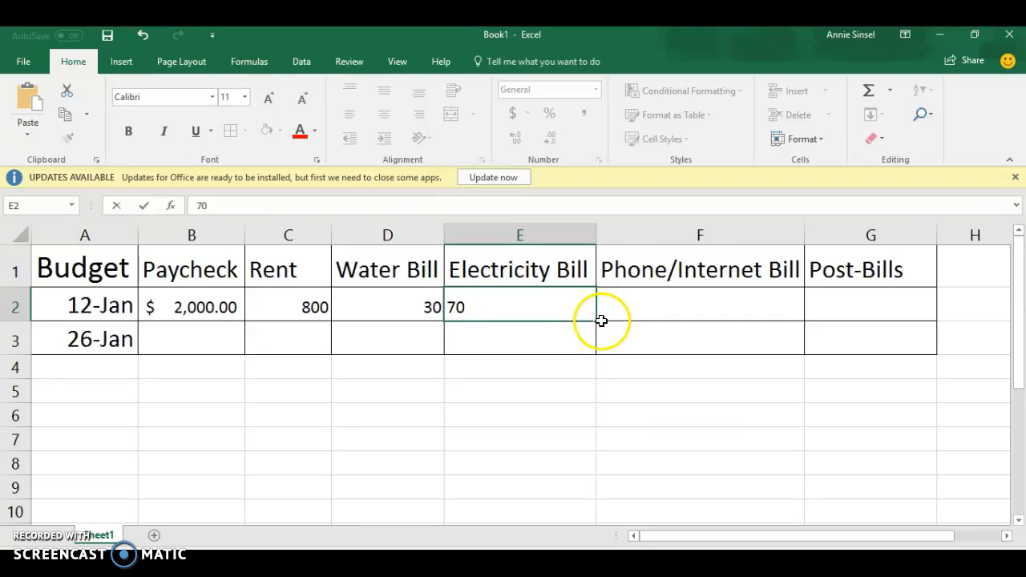
{"action": "left_click", "coordinate": [571, 332]}
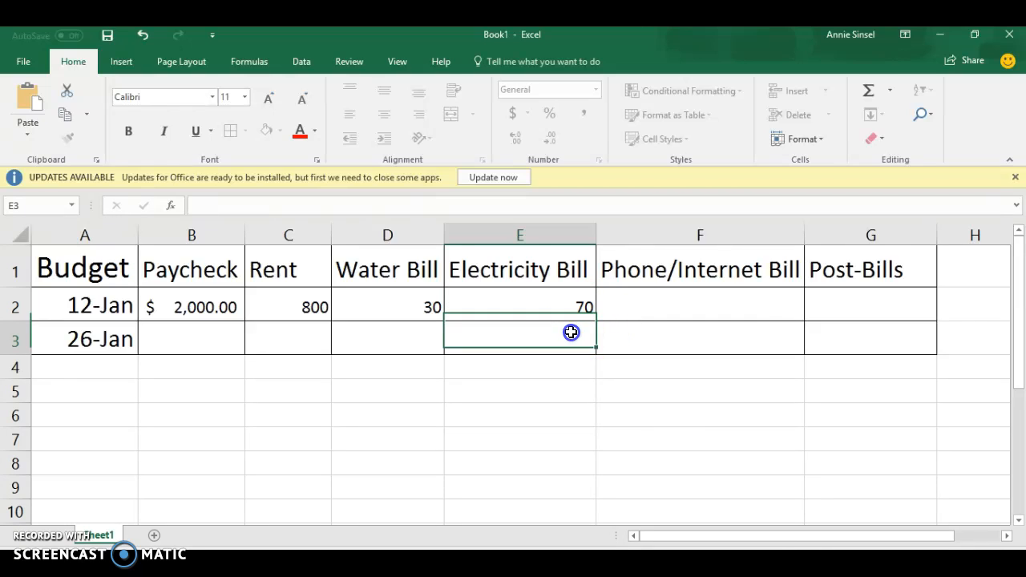
{"action": "left_click", "coordinate": [735, 303]}
{"action": "type", "text": "0"}
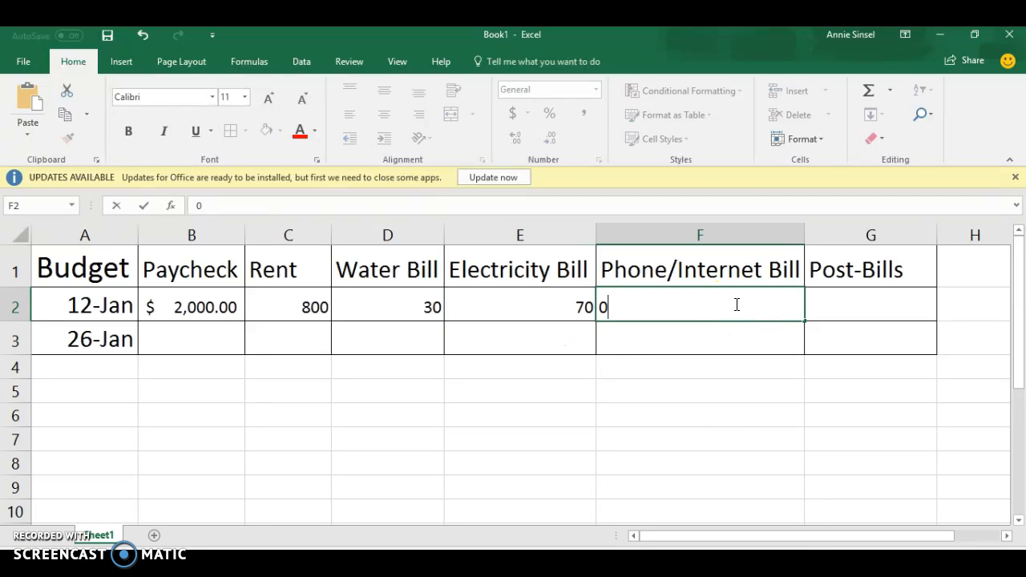
{"action": "left_click", "coordinate": [740, 314]}
{"action": "key", "text": "Return"}
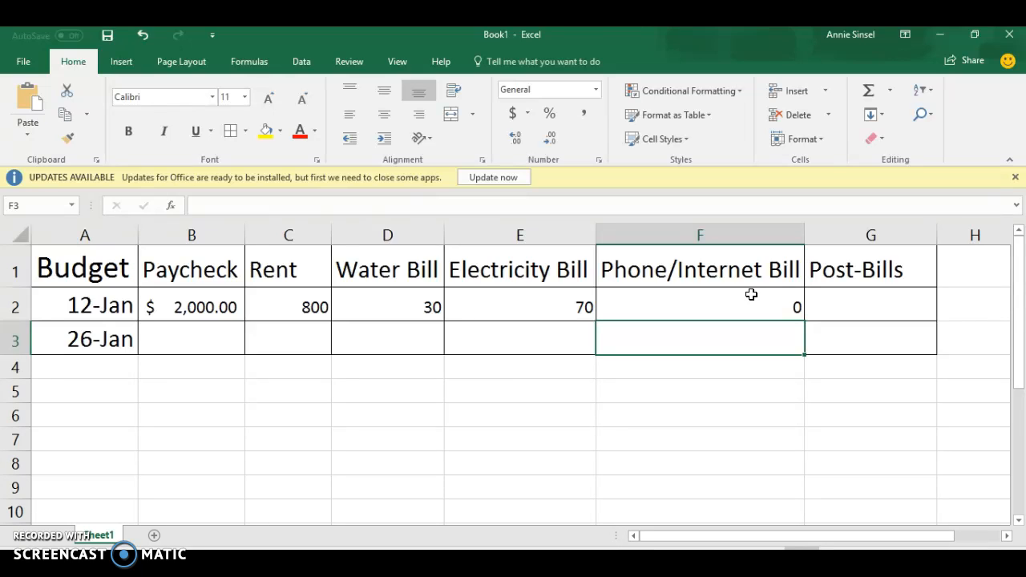
Apply the Accounting dollar format to every amount cell in both date rows, B2 through G3
{"action": "left_click", "coordinate": [221, 307]}
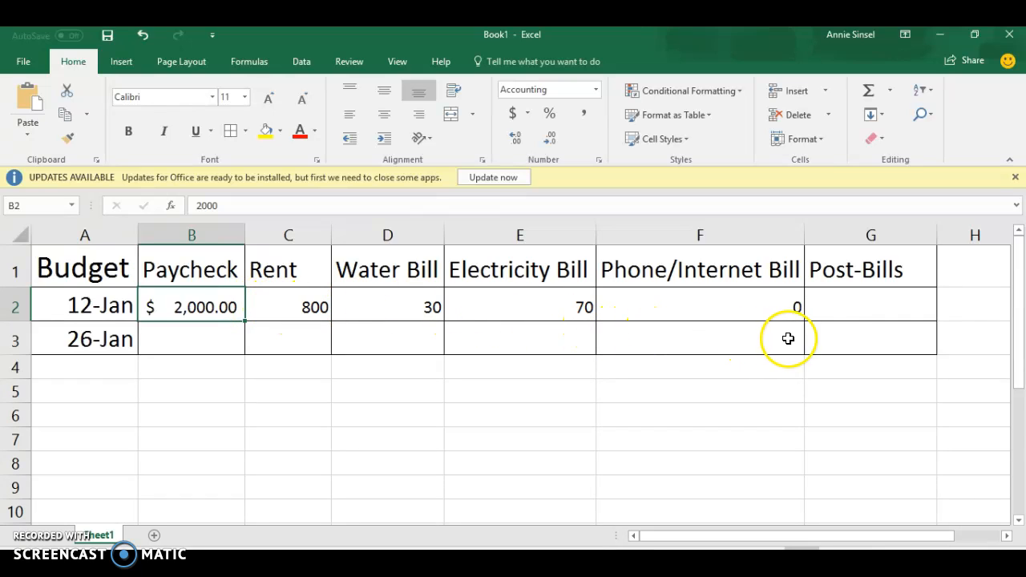
{"action": "left_click", "coordinate": [836, 339], "text": "shift"}
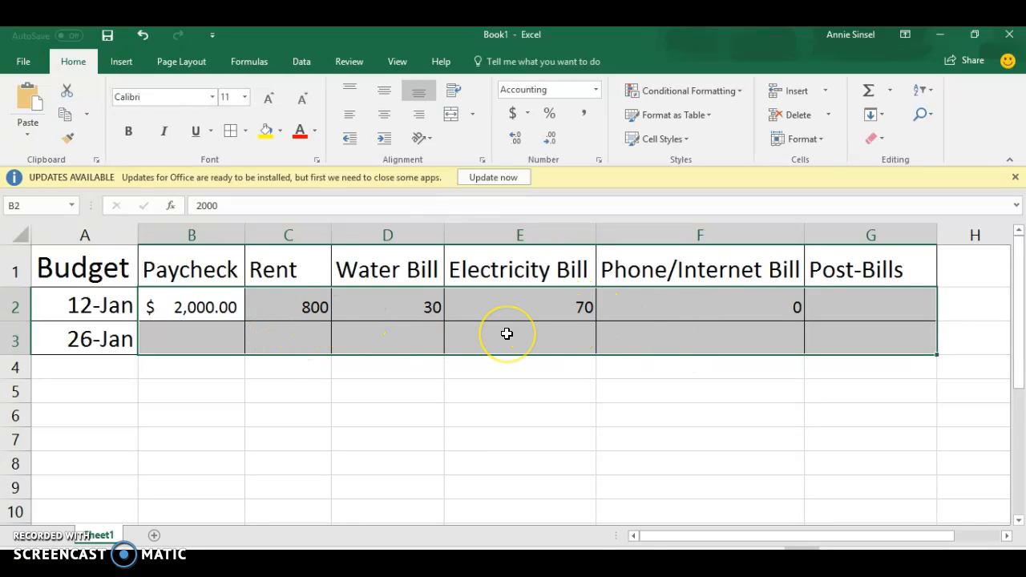
{"action": "left_click", "coordinate": [511, 119]}
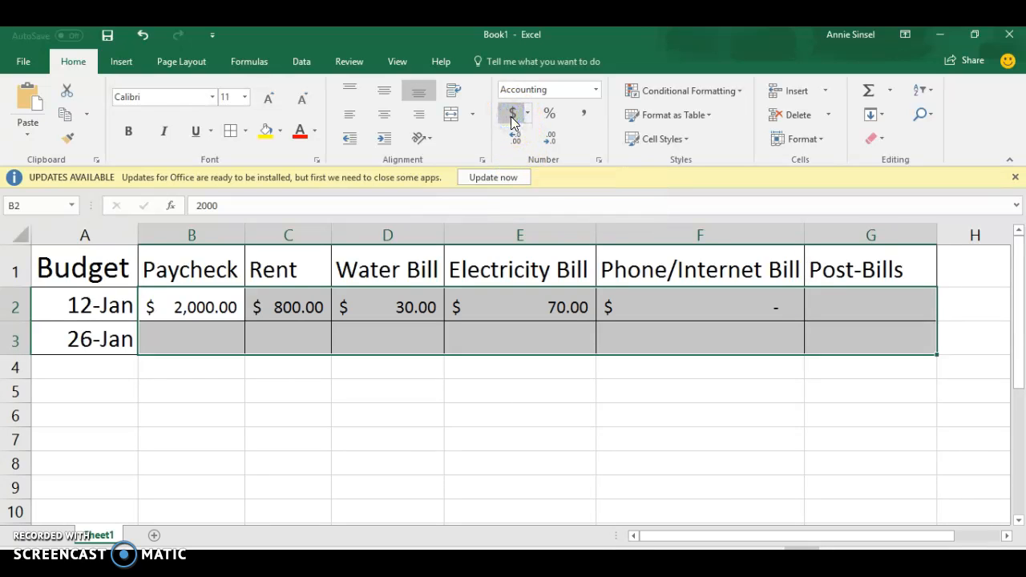
{"action": "left_click", "coordinate": [349, 339]}
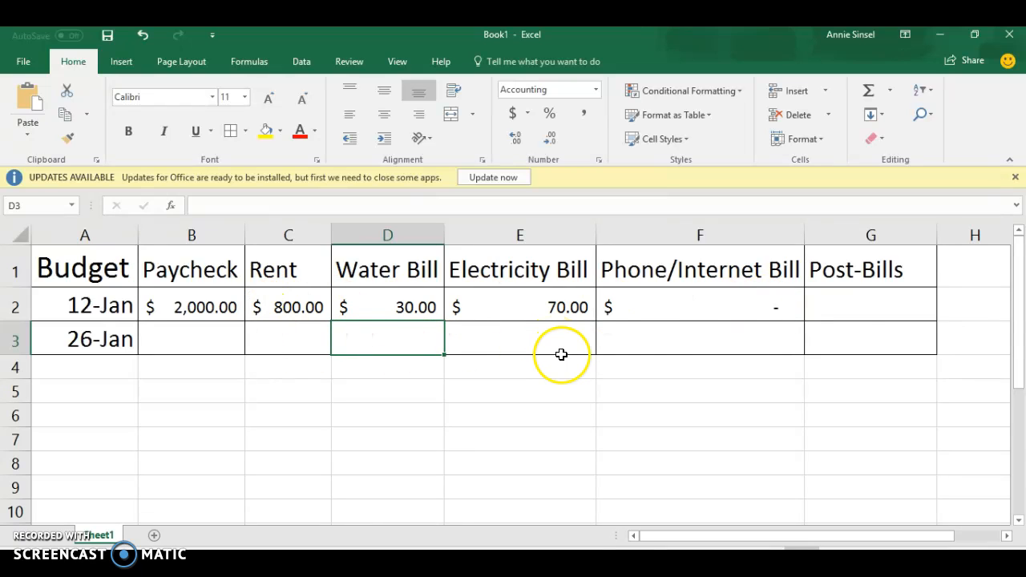
Enter the formula =B2-C2-D2-E2-F2 in the 12-Jan Post-Bills cell G2 to subtract all bills from the paycheck
{"action": "left_click", "coordinate": [863, 302]}
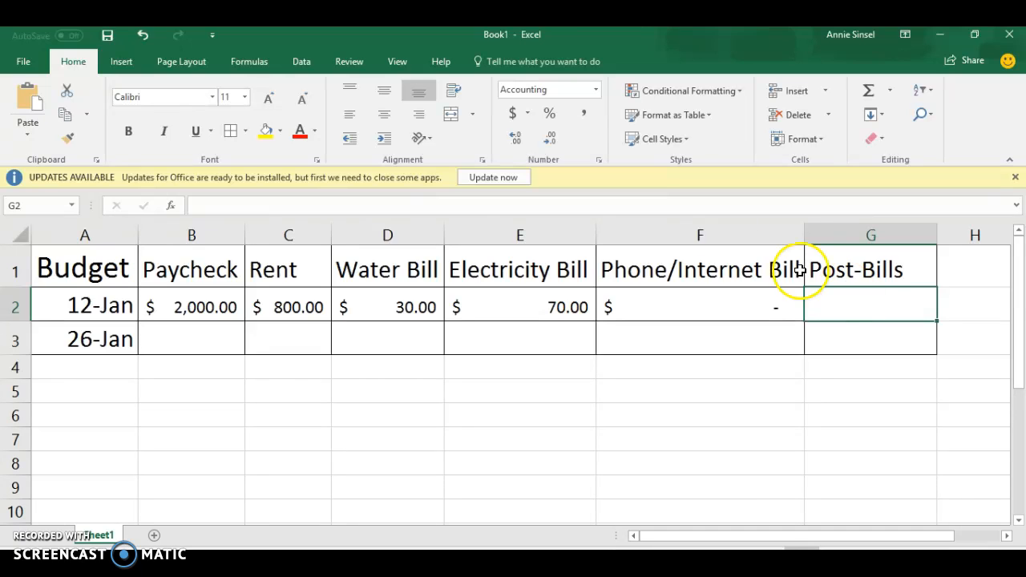
{"action": "left_click", "coordinate": [198, 204]}
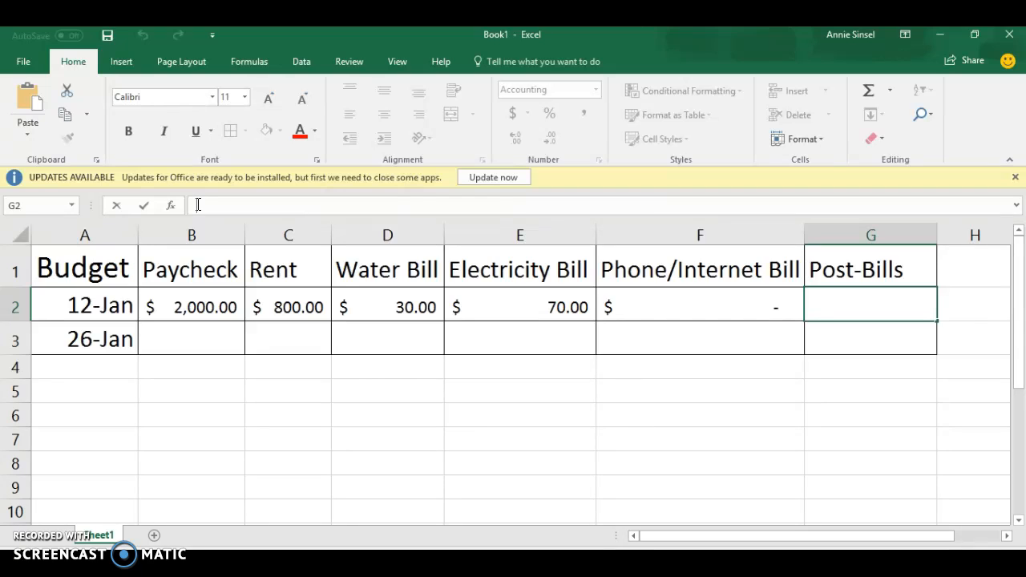
{"action": "type", "text": "="}
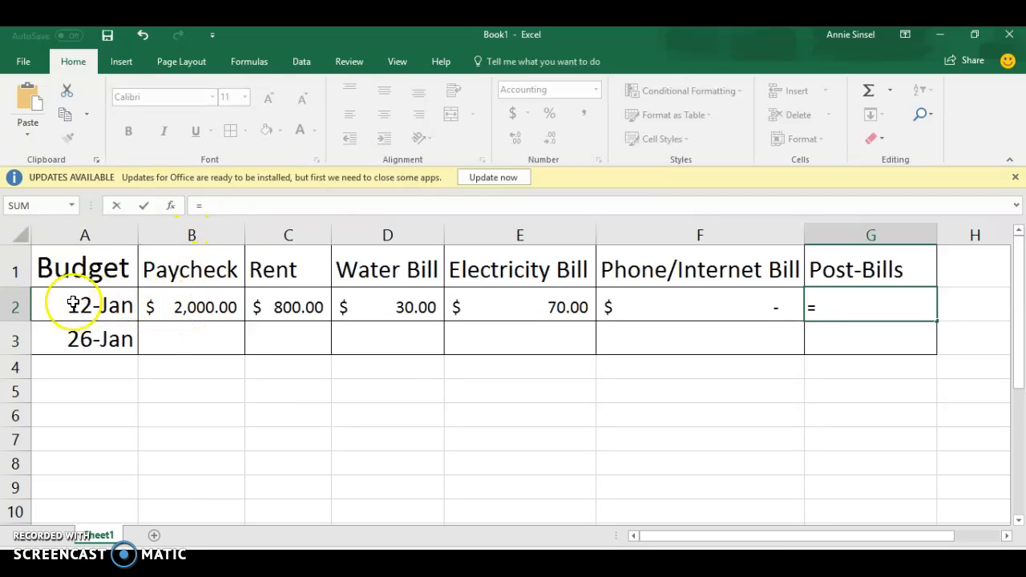
{"action": "left_click", "coordinate": [186, 307]}
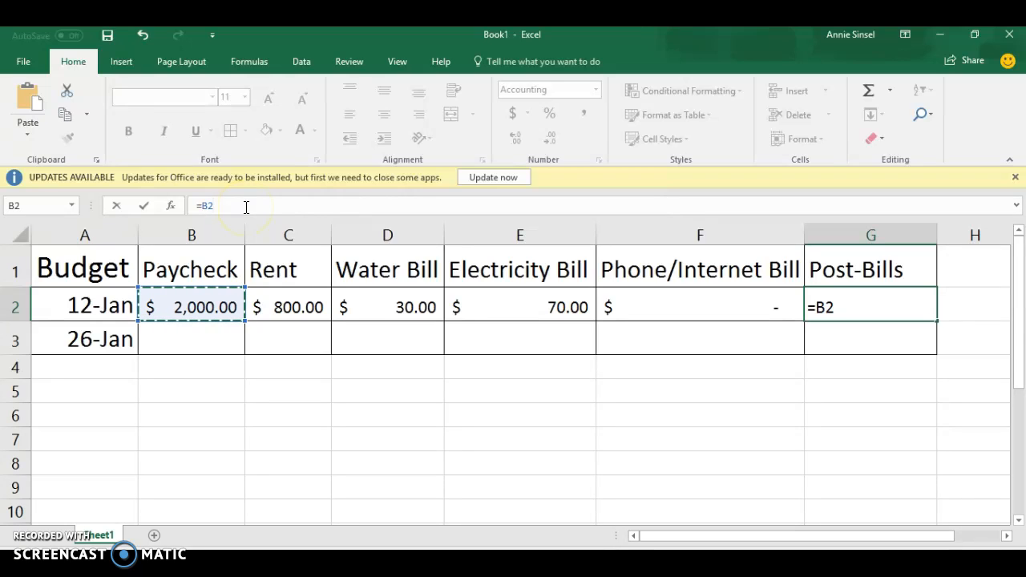
{"action": "type", "text": "-"}
{"action": "left_click", "coordinate": [286, 301]}
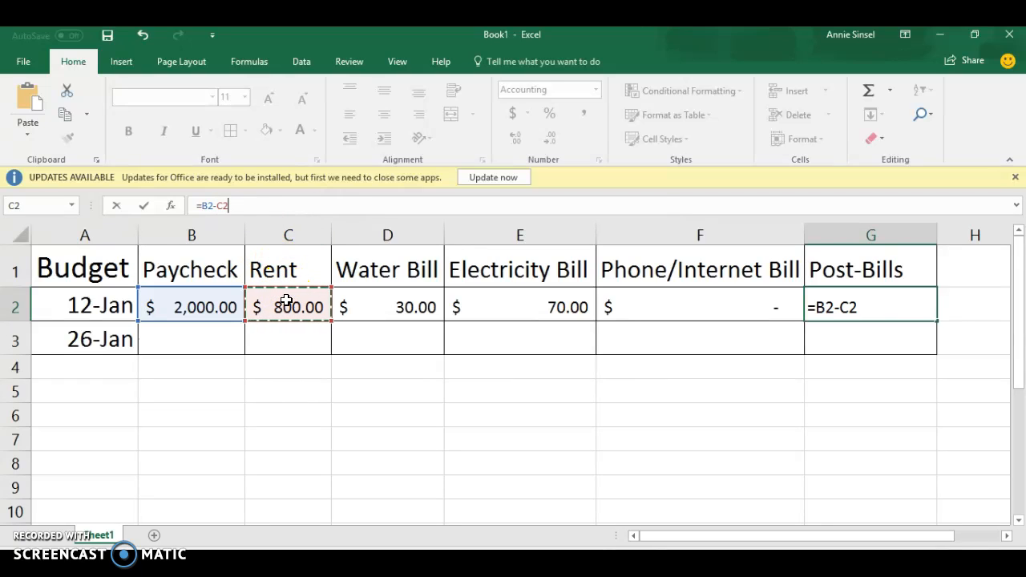
{"action": "type", "text": "-"}
{"action": "left_click", "coordinate": [371, 306]}
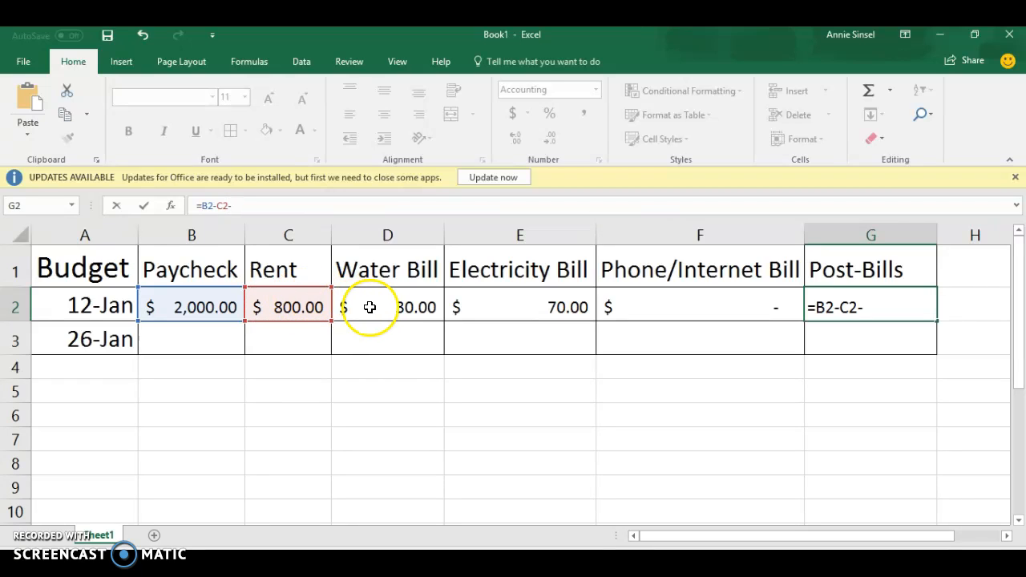
{"action": "type", "text": "-"}
{"action": "left_click", "coordinate": [514, 305]}
{"action": "type", "text": "-"}
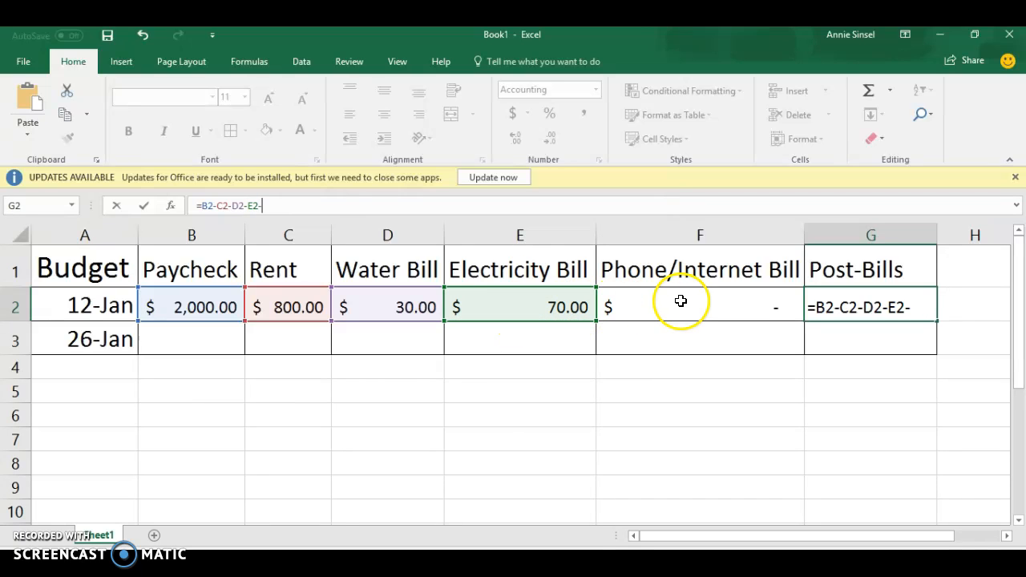
{"action": "left_click", "coordinate": [682, 298]}
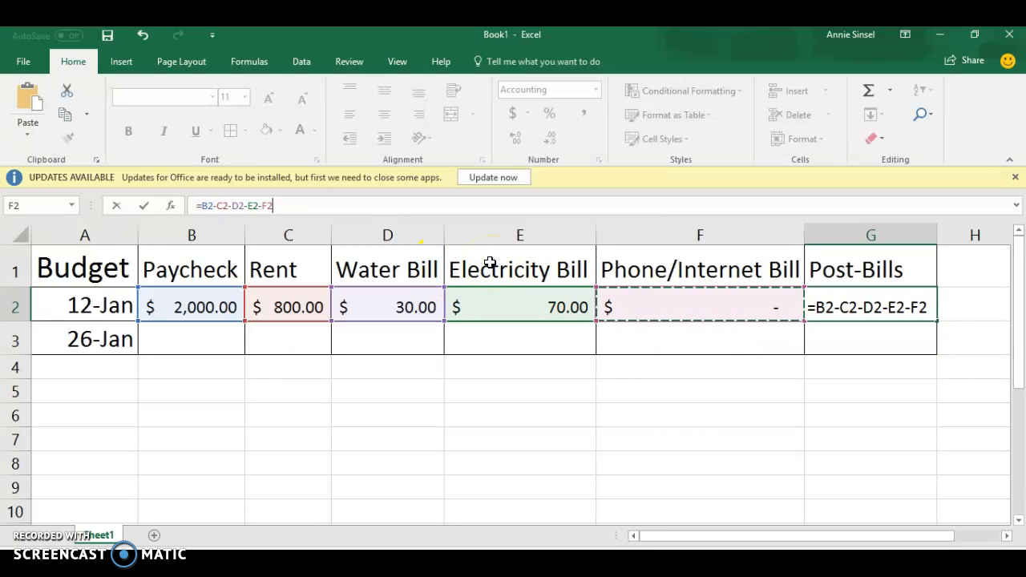
{"action": "key", "text": "Return"}
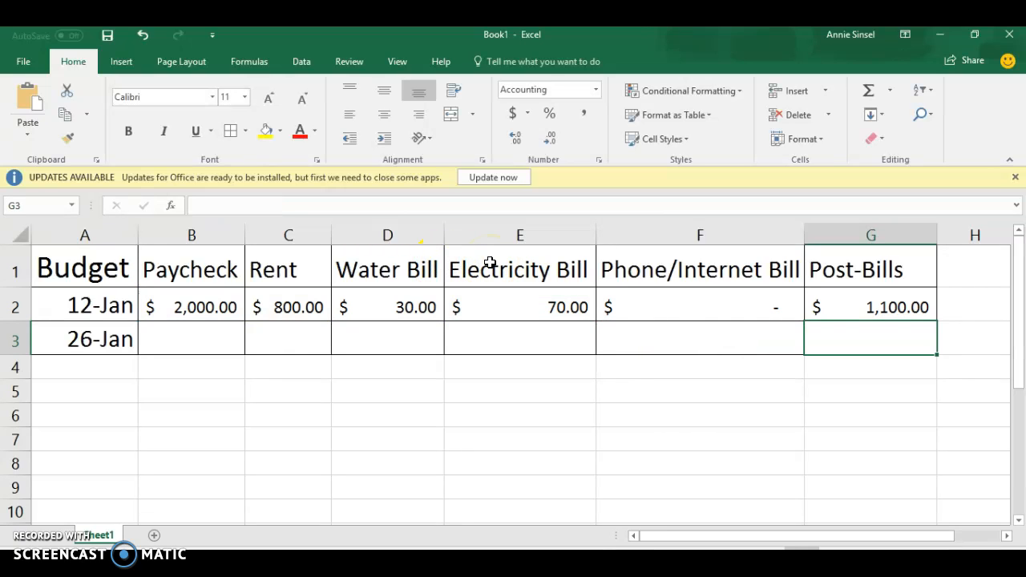
Delete the subtraction formula from the 12-Jan Post-Bills cell G2
{"action": "left_click", "coordinate": [881, 308]}
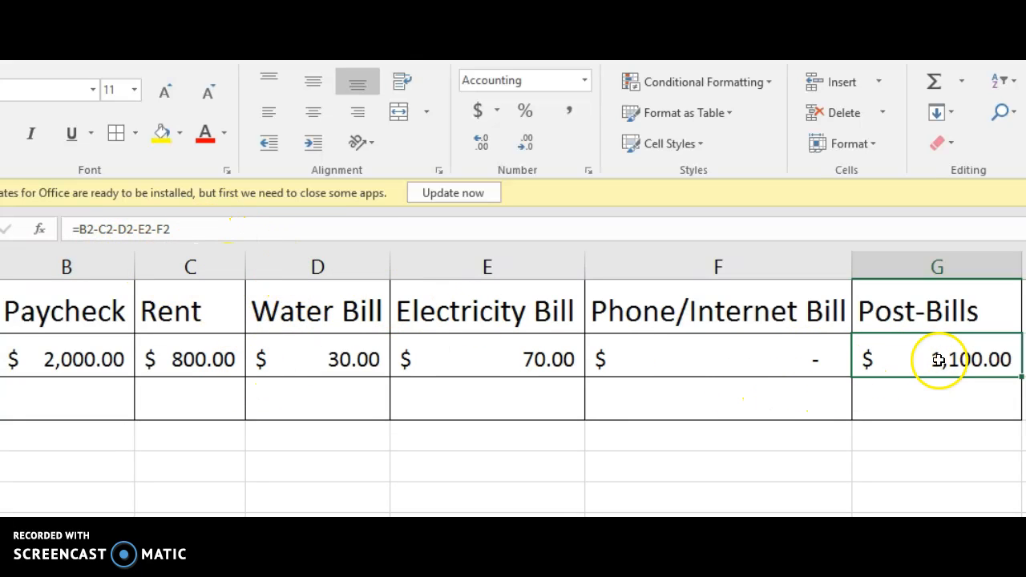
{"action": "left_click_drag", "start_coordinate": [172, 230], "coordinate": [50, 231]}
{"action": "key", "text": "BackSpace"}
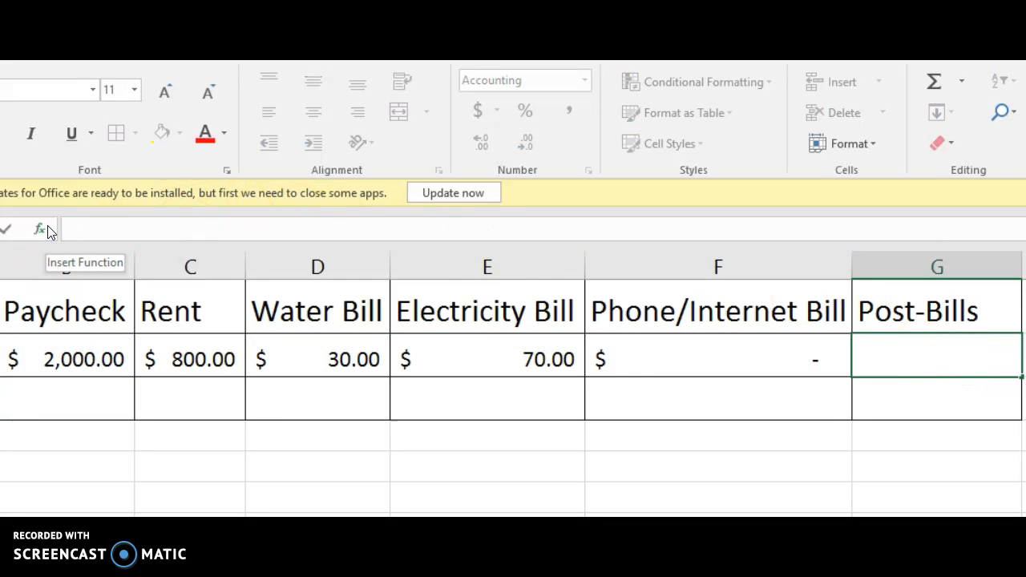
{"action": "left_click", "coordinate": [924, 365]}
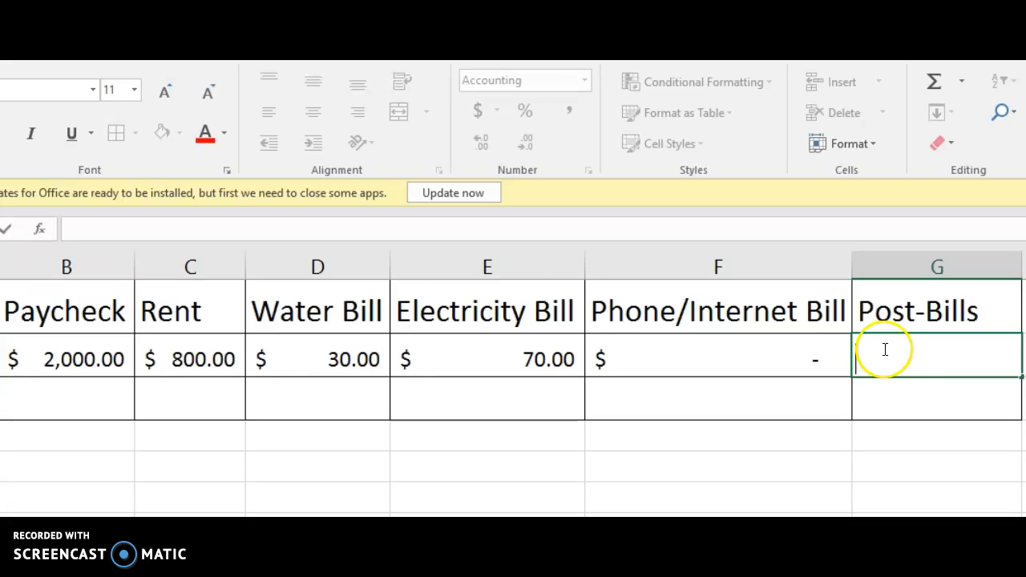
{"action": "left_click", "coordinate": [77, 228]}
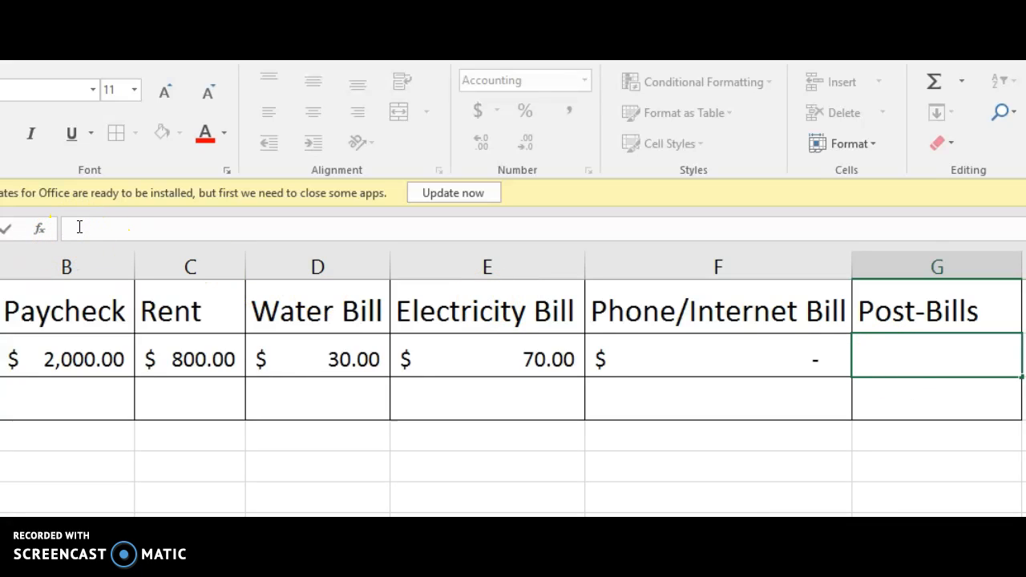
{"action": "left_click", "coordinate": [109, 253]}
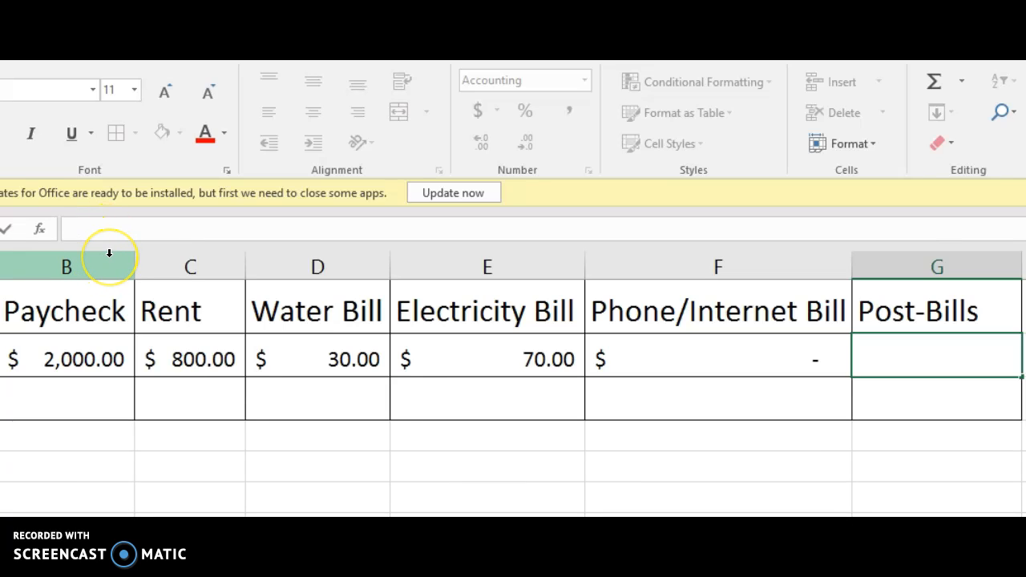
{"action": "type", "text": "B2-"}
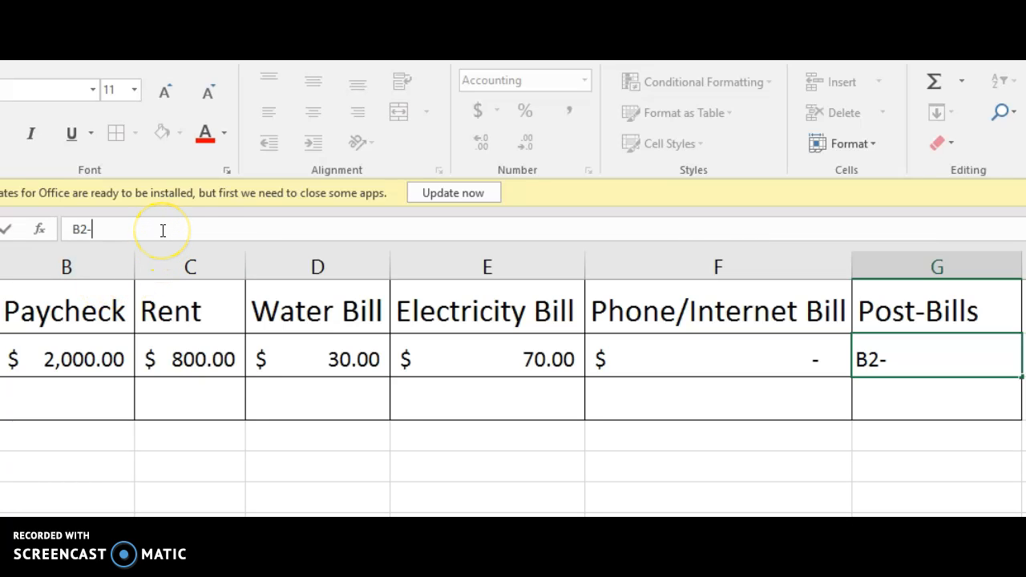
{"action": "key", "text": "BackSpace"}
{"action": "key", "text": "BackSpace"}
{"action": "key", "text": "BackSpace"}
Enter the formula =B2-C2-D2-E2-F2 in G2 to calculate the 12-Jan money left after all bills
{"action": "type", "text": "=B"}
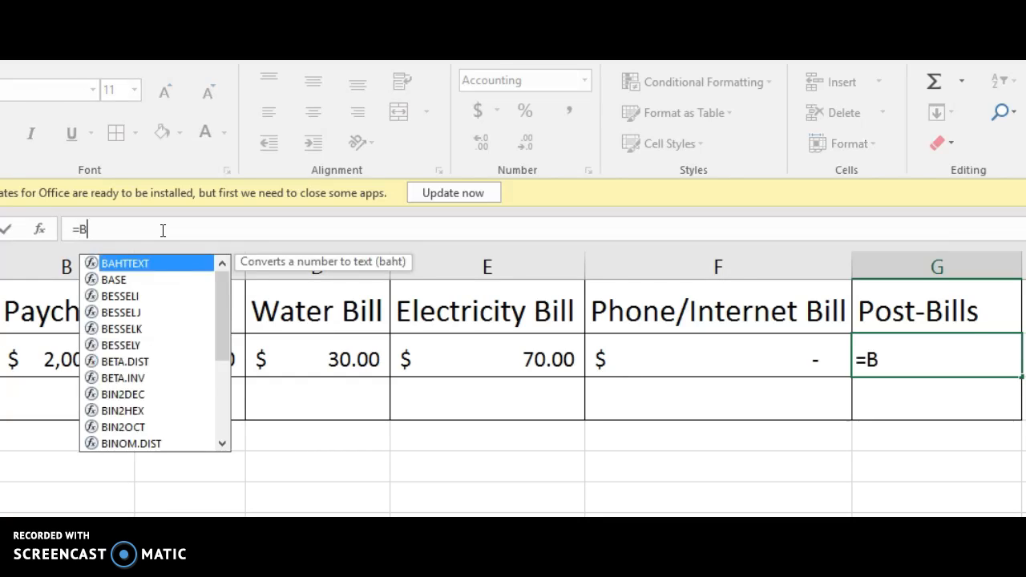
{"action": "type", "text": "2"}
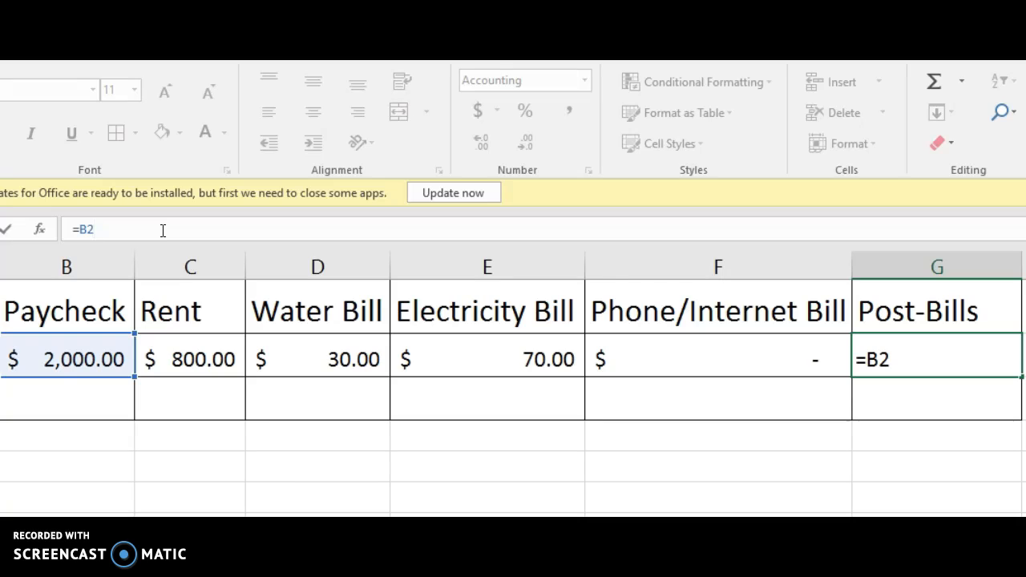
{"action": "type", "text": "-C2-D2"}
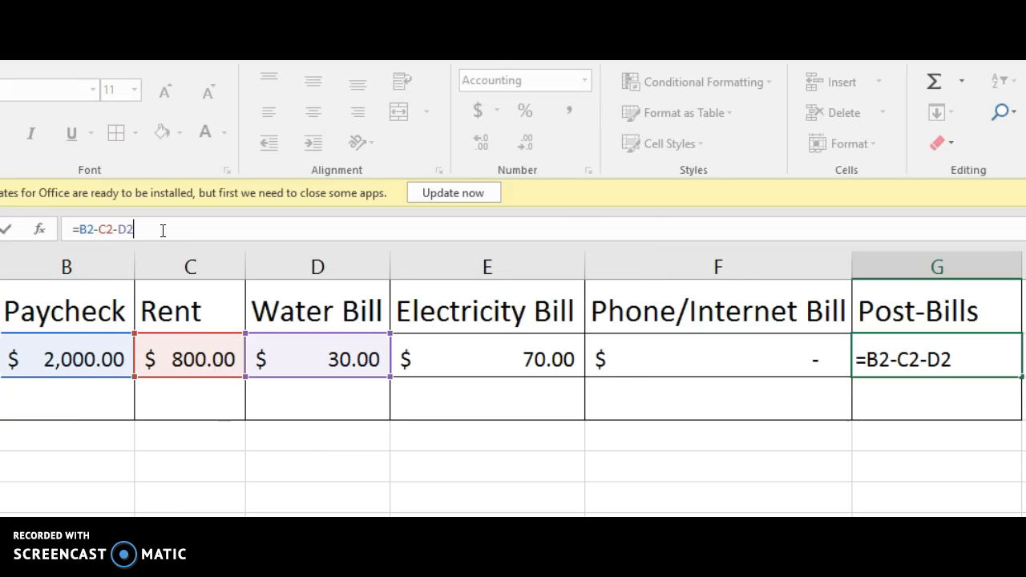
{"action": "type", "text": "-E2"}
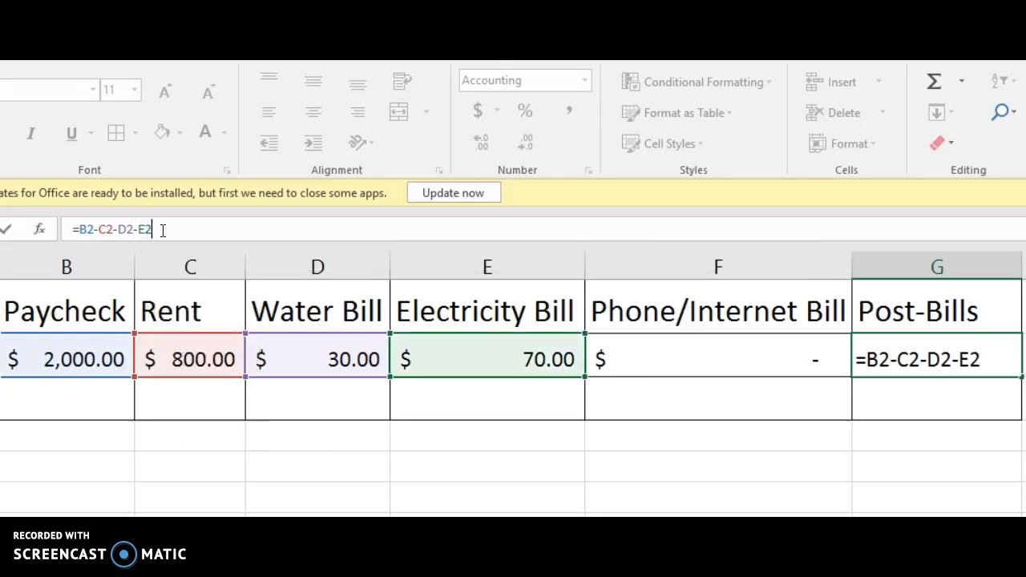
{"action": "type", "text": "-F2"}
{"action": "key", "text": "Return"}
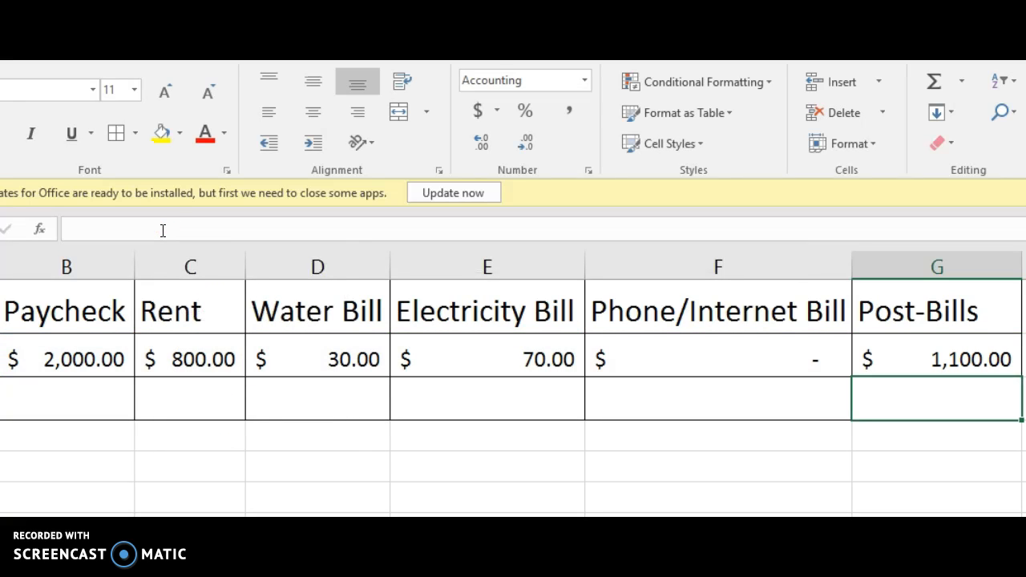